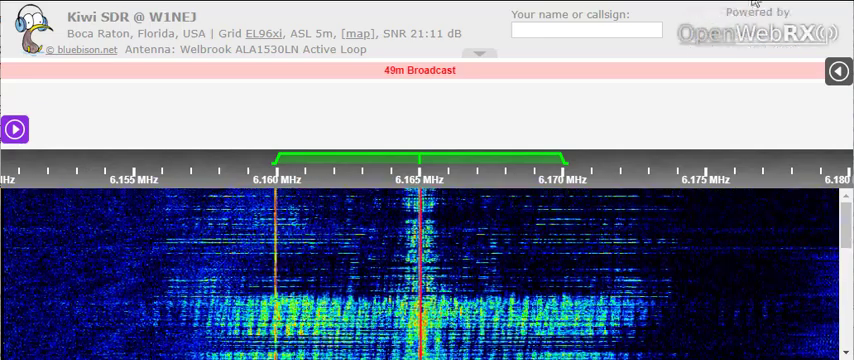
# Step: Show and then hide the tuning and demodulation settings to reveal the waterfall
pyautogui.click(838, 70)
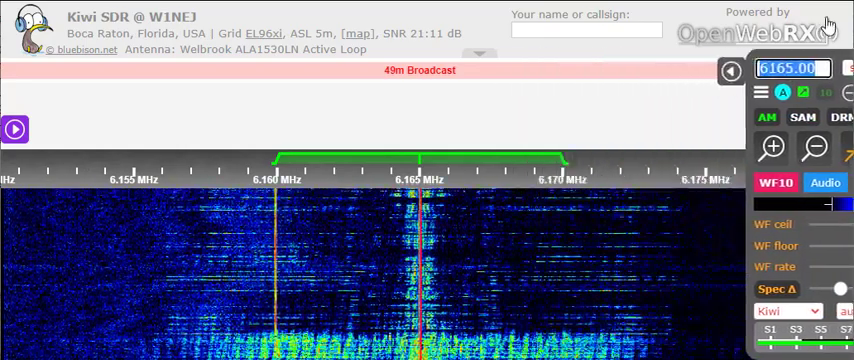
pyautogui.click(730, 70)
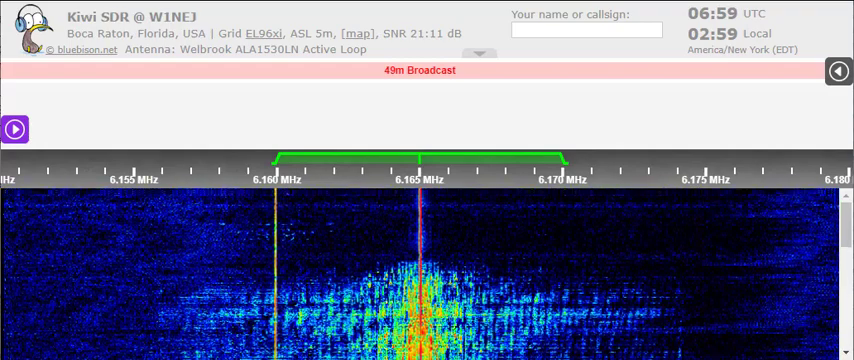
# Step: Use the Down-arrow frequency shortcut to jump the tuning to 5.040 MHz
pyautogui.press('Down')
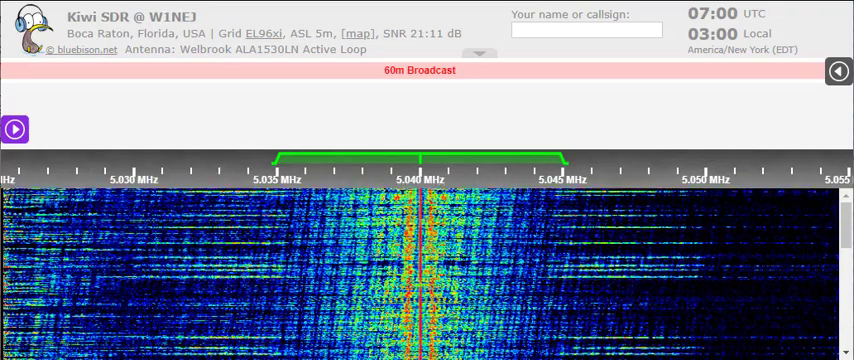
pyautogui.write('6165')
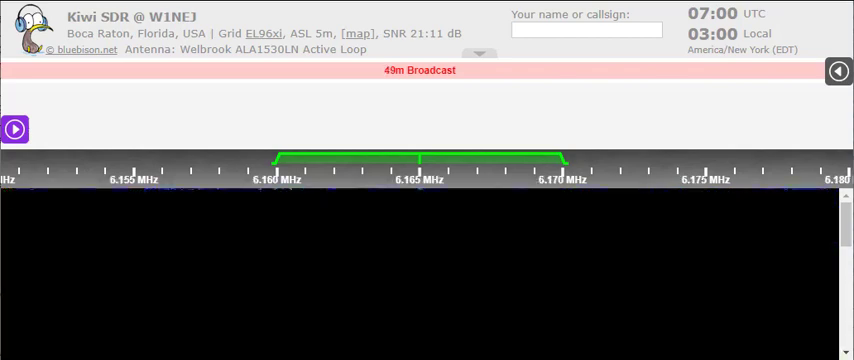